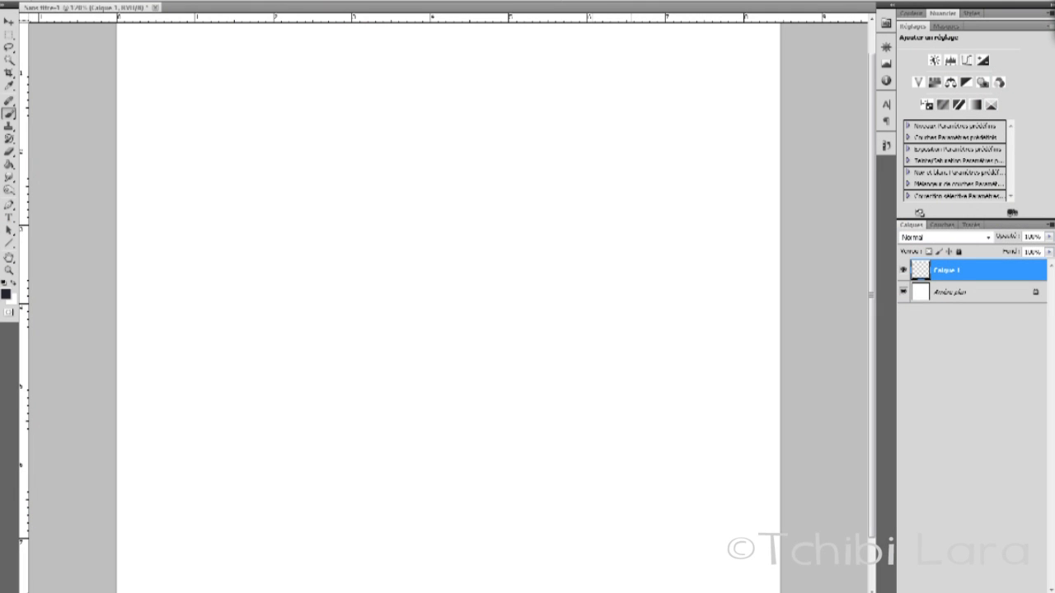
Shrink the brush to a small size and choose the hard round preset at 100% hardness.
drag(211, 65, 32, 66)
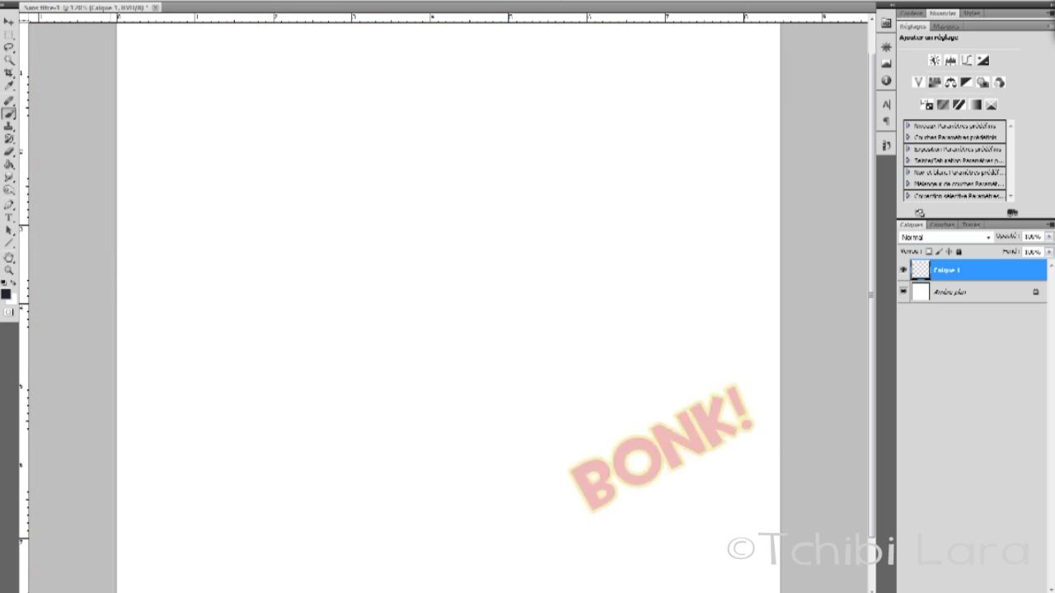
right_click(504, 237)
click(535, 304)
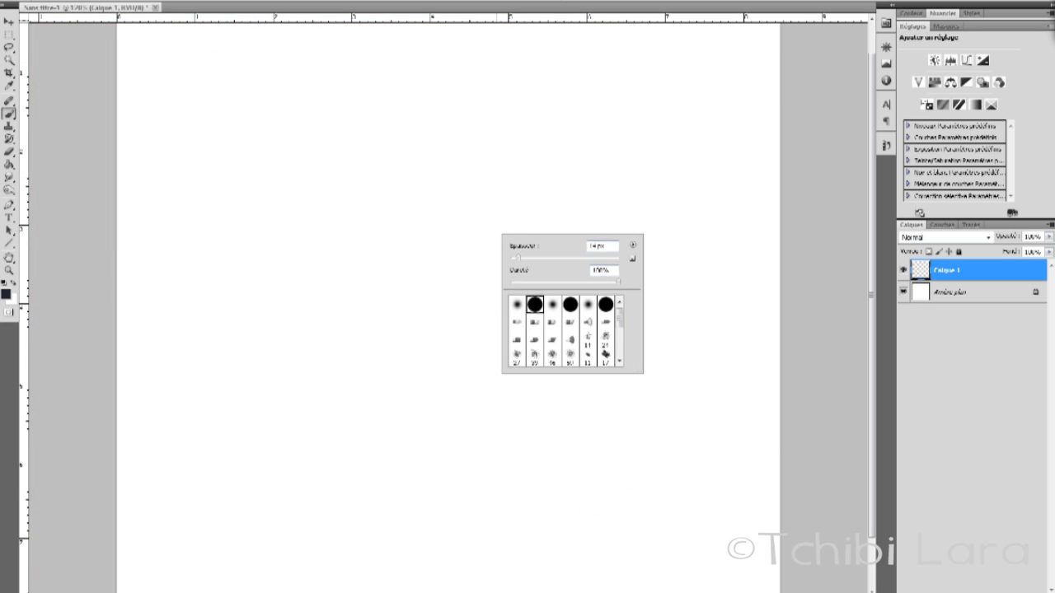
key(Return)
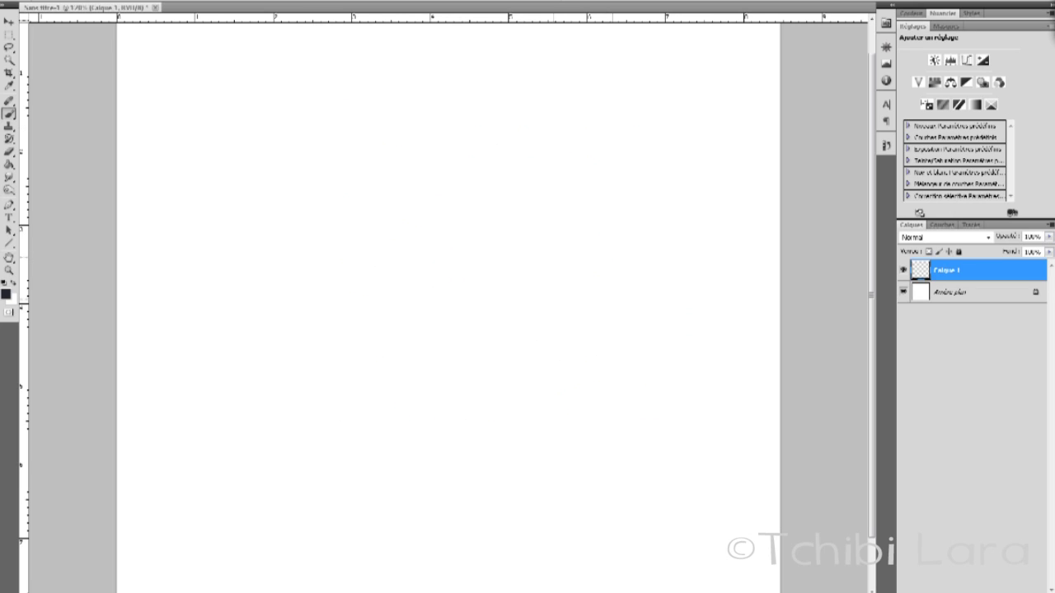
Paint a black walker on the right: round head, long oval body, two striding legs with feet.
mouse_move(600, 146)
mouse_down()
mouse_move(573, 191)
mouse_move(628, 211)
mouse_move(641, 157)
mouse_move(596, 146)
mouse_up()
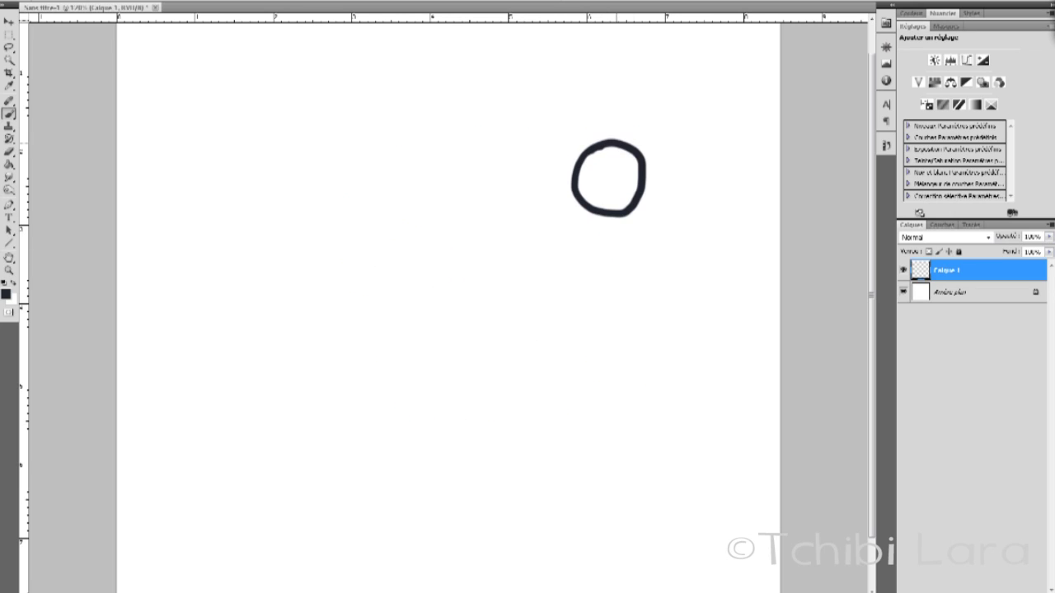
mouse_move(615, 216)
mouse_down()
mouse_move(598, 327)
mouse_move(641, 406)
mouse_move(649, 338)
mouse_move(625, 214)
mouse_up()
mouse_move(612, 387)
mouse_down()
mouse_move(509, 511)
mouse_move(465, 491)
mouse_move(501, 512)
mouse_up()
mouse_move(642, 408)
mouse_down()
mouse_move(659, 462)
mouse_move(731, 475)
mouse_move(716, 515)
mouse_move(693, 519)
mouse_up()
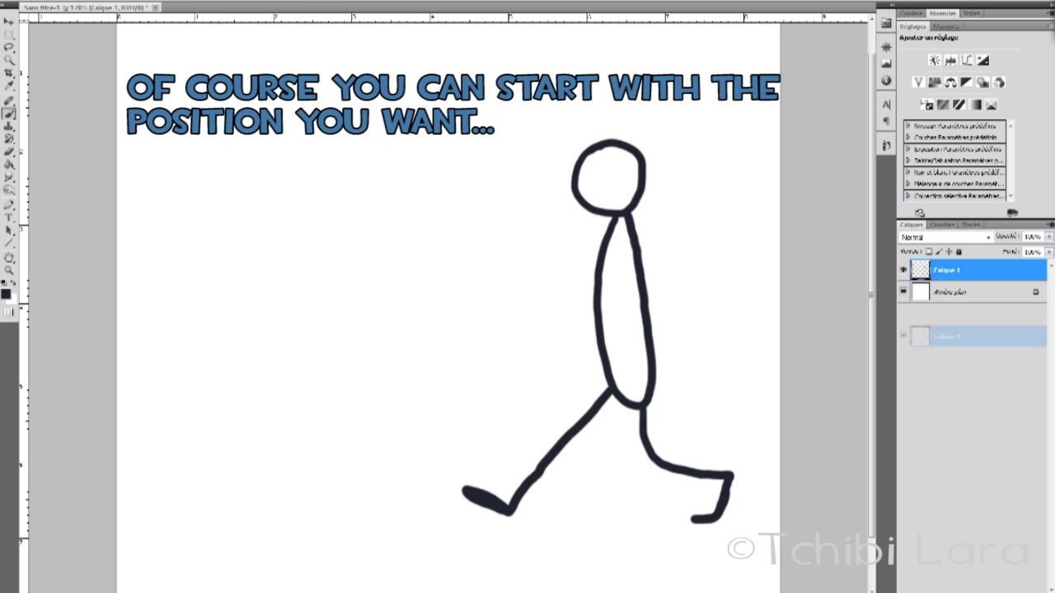
Duplicate the figure's layer and move the copy one step to the left.
drag(973, 587, 972, 589)
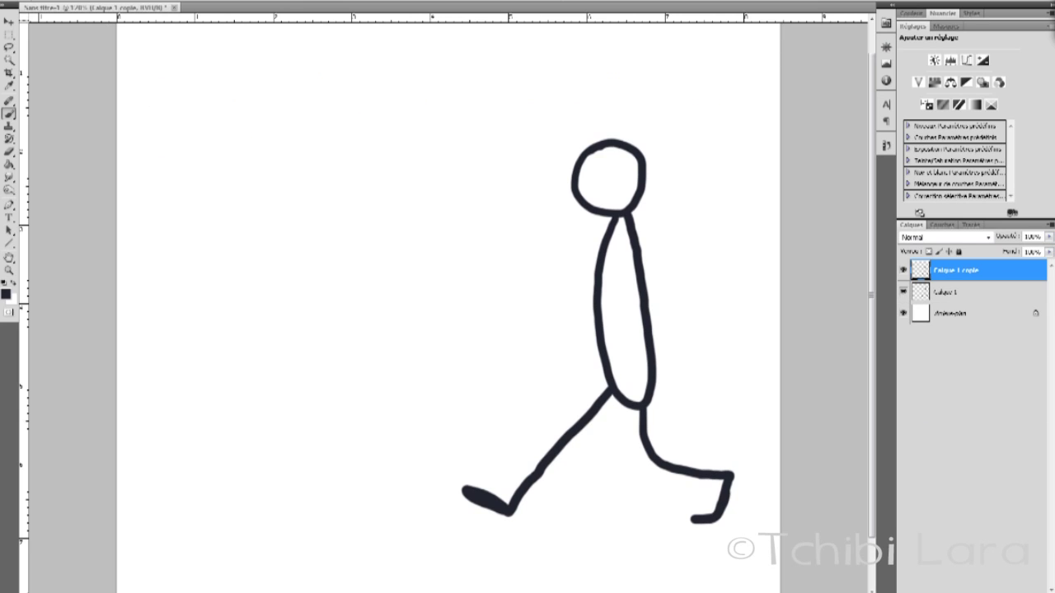
key(v)
drag(610, 329, 381, 327)
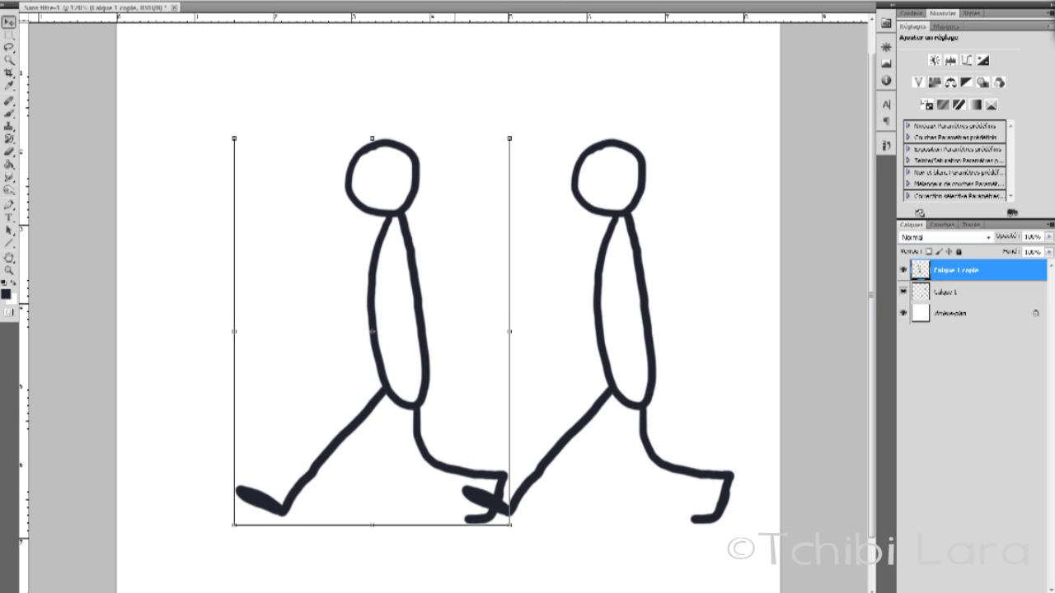
Paint a short arm at the hip of both the left and right figures.
key(e)
mouse_move(425, 407)
mouse_down()
mouse_move(420, 377)
mouse_move(436, 404)
mouse_up()
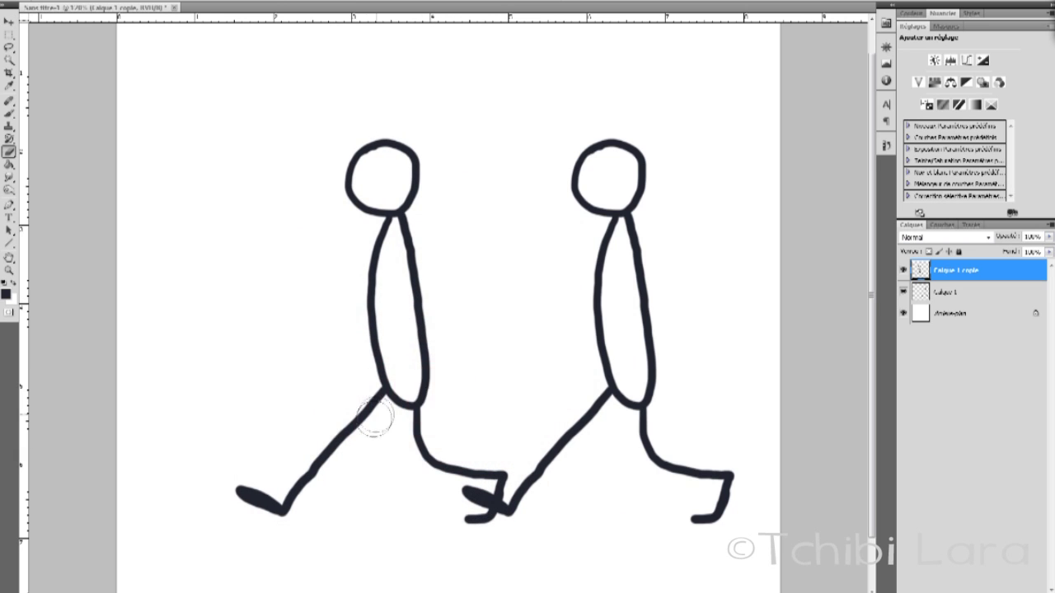
key(b)
drag(388, 386, 408, 370)
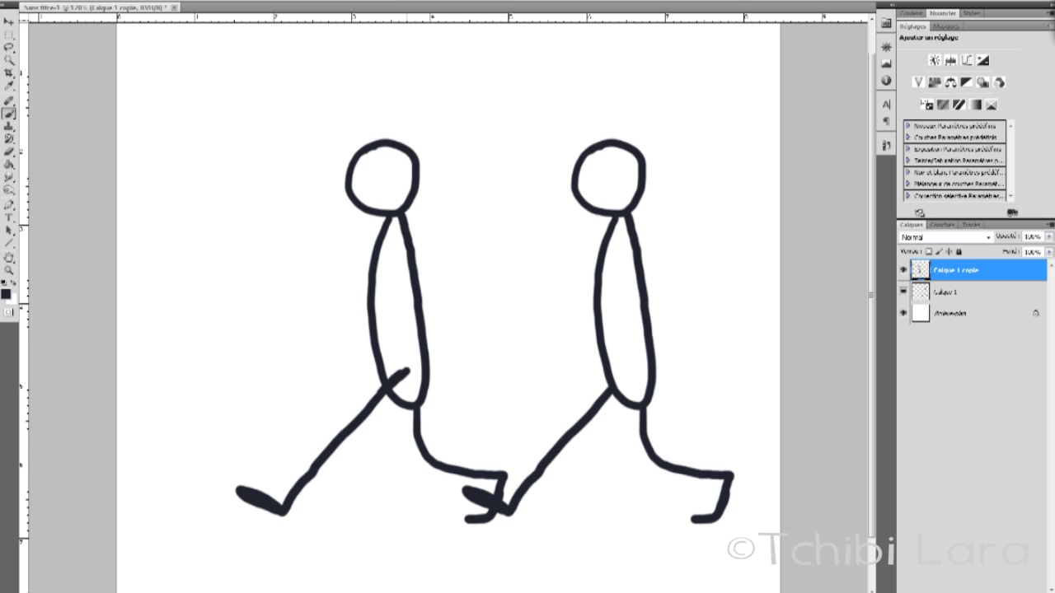
mouse_move(642, 403)
mouse_down()
mouse_move(641, 383)
mouse_move(639, 412)
mouse_up()
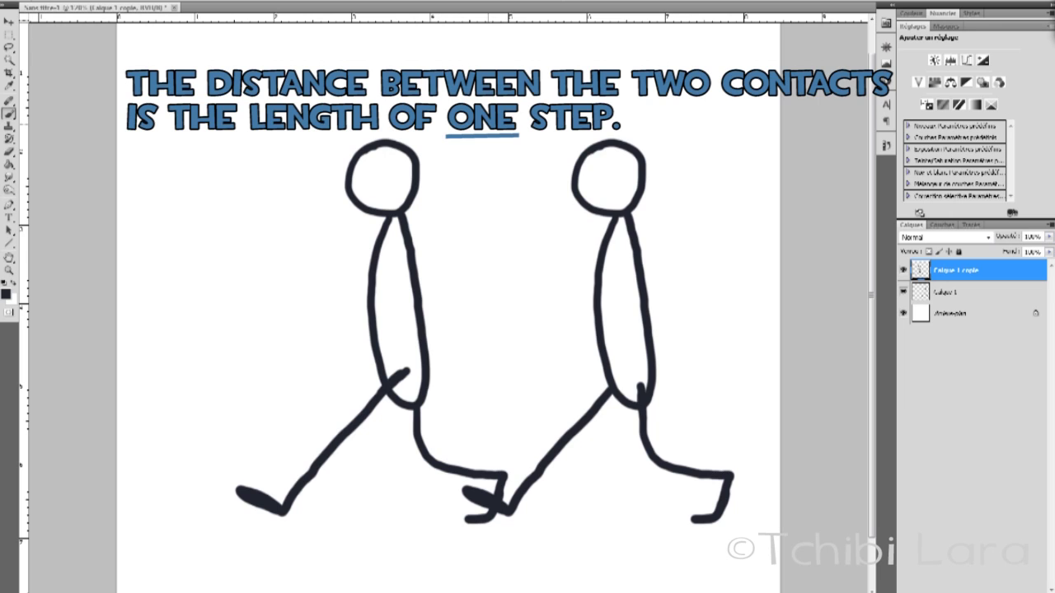
Paint the middle passing figure's body, straight planted leg and bent leg, plus a head beside it.
mouse_move(494, 106)
mouse_down()
mouse_move(478, 147)
mouse_move(511, 156)
mouse_move(535, 135)
mouse_move(515, 103)
mouse_move(495, 101)
mouse_move(467, 154)
mouse_move(522, 150)
mouse_move(524, 121)
mouse_move(486, 112)
mouse_up()
key(ctrl+z)
mouse_move(498, 171)
mouse_down()
mouse_move(478, 230)
mouse_move(514, 198)
mouse_move(506, 163)
mouse_up()
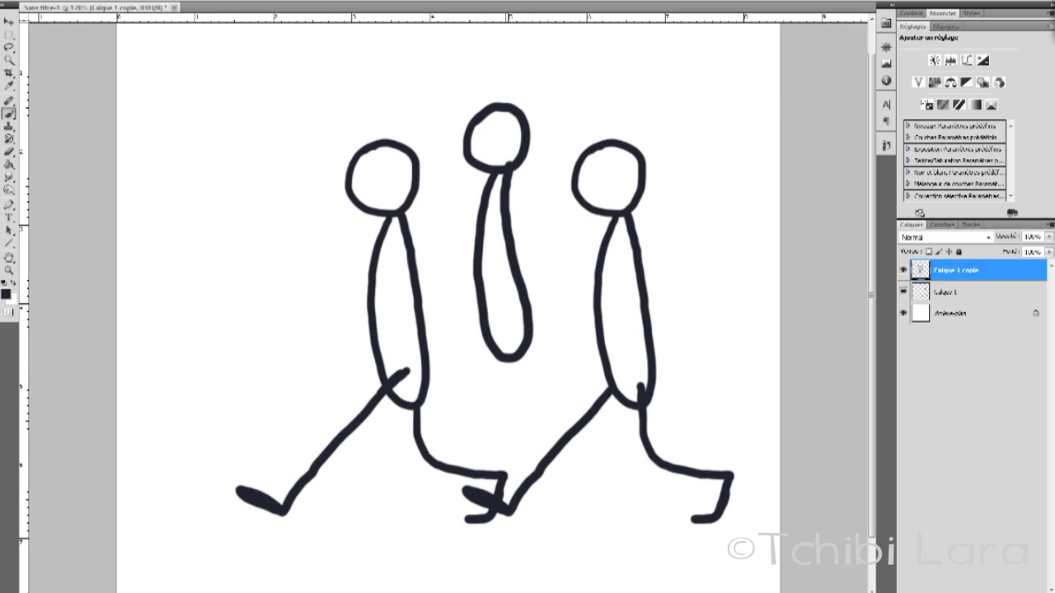
mouse_move(507, 336)
mouse_down()
mouse_move(515, 516)
mouse_move(465, 516)
mouse_move(504, 517)
mouse_up()
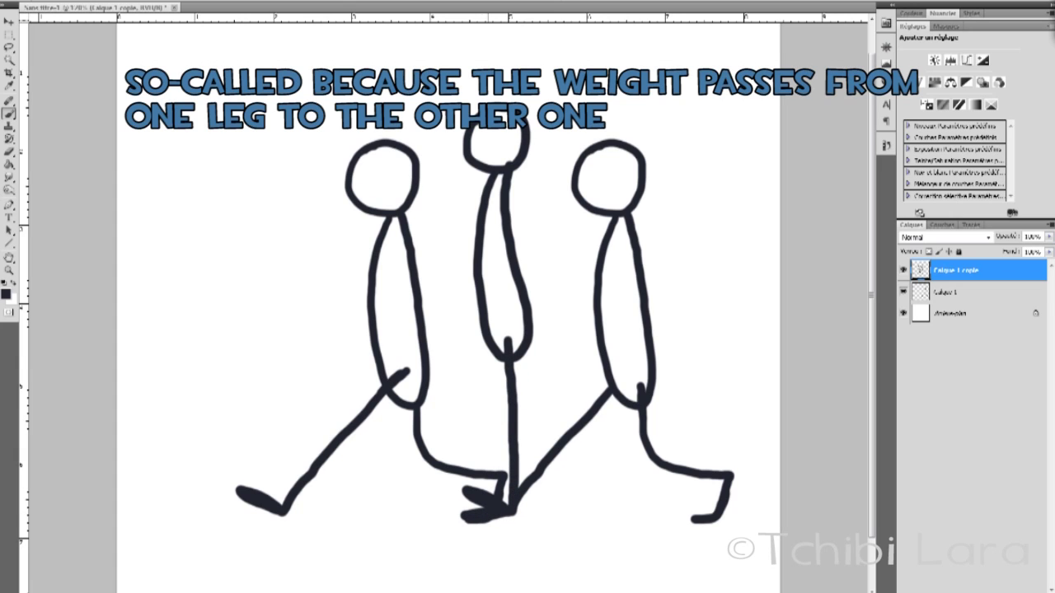
mouse_move(493, 349)
mouse_down()
mouse_move(483, 386)
mouse_move(504, 416)
mouse_move(544, 411)
mouse_move(550, 447)
mouse_up()
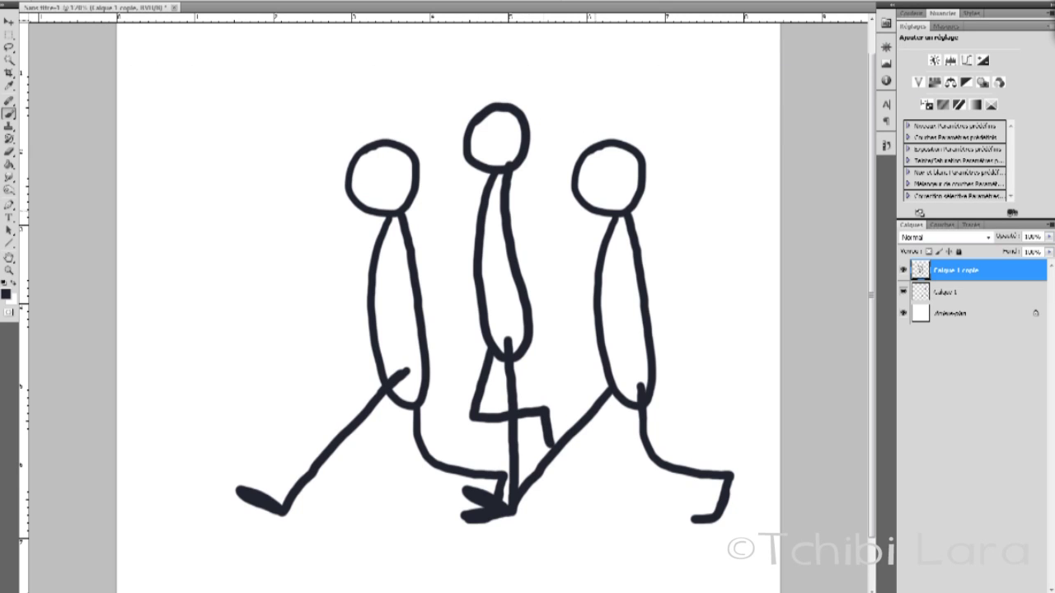
mouse_move(546, 162)
mouse_down()
mouse_move(520, 183)
mouse_move(576, 213)
mouse_move(556, 162)
mouse_move(540, 163)
mouse_up()
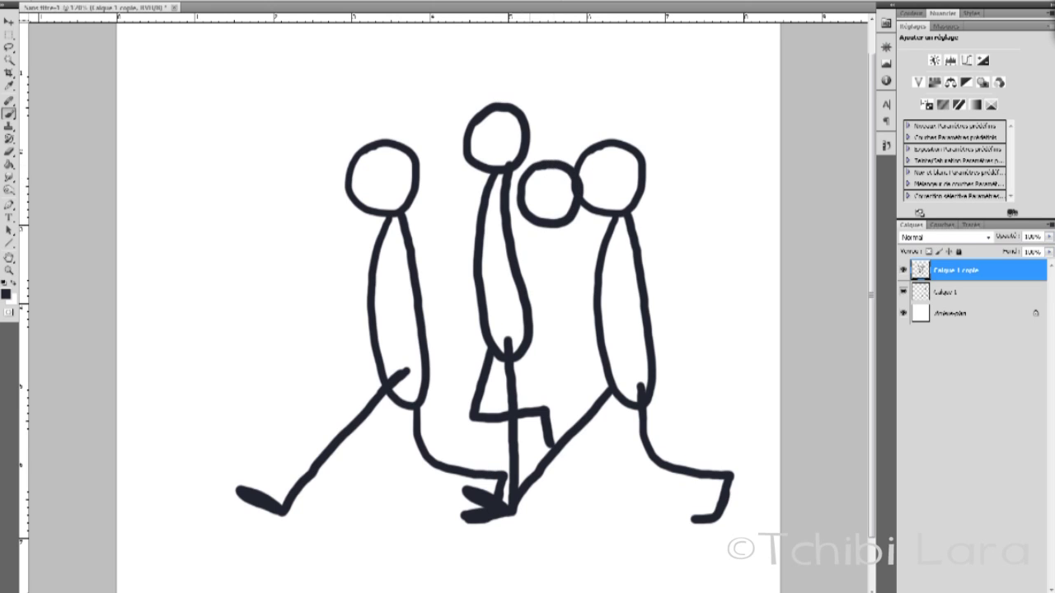
Undo the stray head, switch to blue, and paint the blue in-between's head, body and legs.
key(ctrl+z)
click(6, 292)
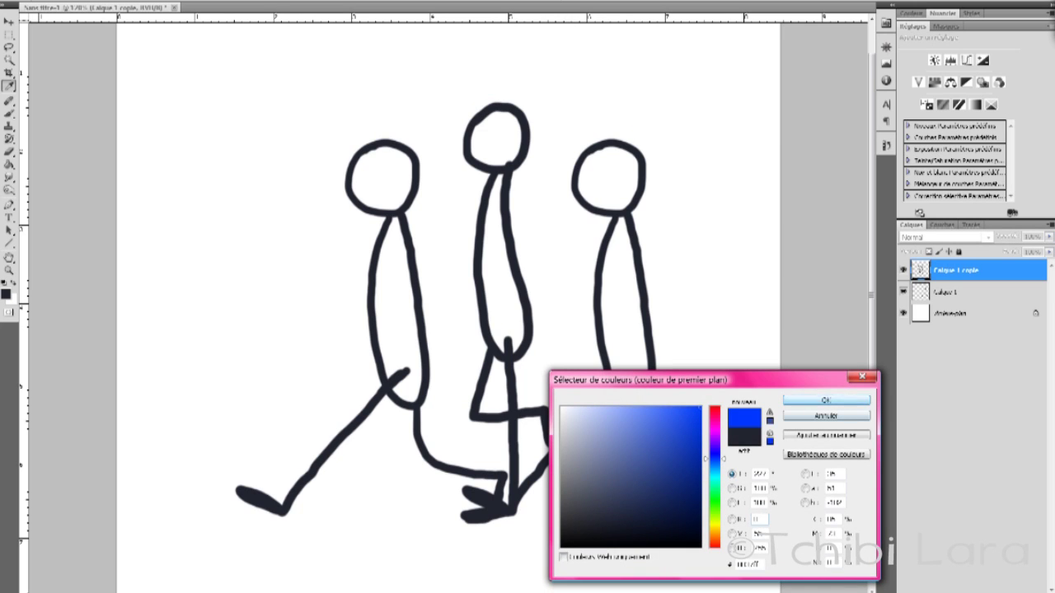
key(Return)
mouse_move(545, 154)
mouse_down()
mouse_move(526, 196)
mouse_move(558, 214)
mouse_move(583, 186)
mouse_move(576, 157)
mouse_move(537, 154)
mouse_up()
mouse_move(550, 217)
mouse_down()
mouse_move(534, 324)
mouse_move(567, 367)
mouse_move(581, 330)
mouse_move(564, 213)
mouse_up()
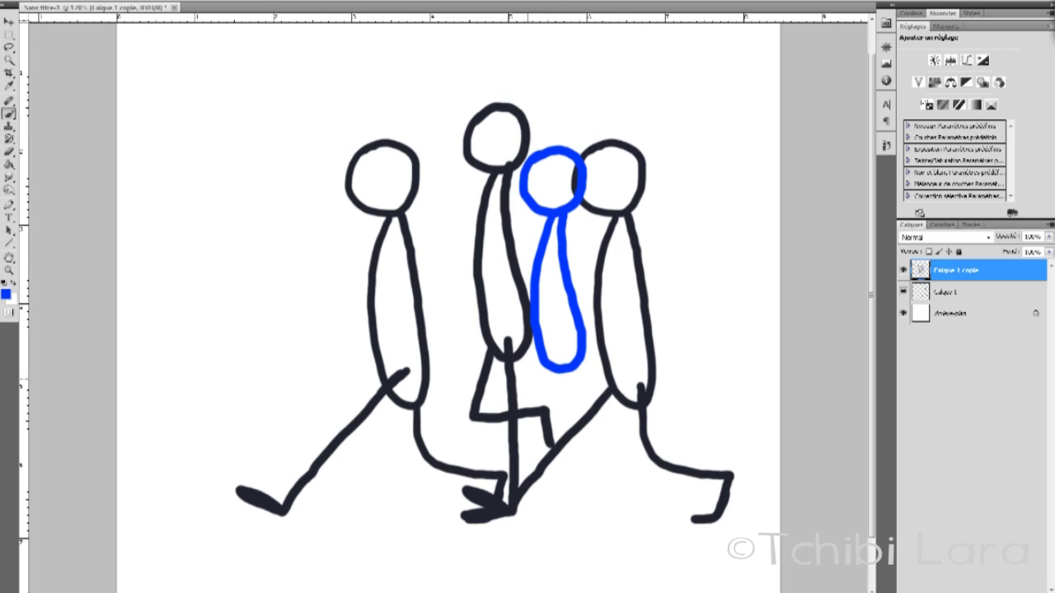
mouse_move(566, 352)
mouse_down()
mouse_move(521, 377)
mouse_move(494, 422)
mouse_move(512, 499)
mouse_up()
key(ctrl+z)
mouse_move(557, 349)
mouse_down()
mouse_move(492, 430)
mouse_move(515, 508)
mouse_move(476, 511)
mouse_up()
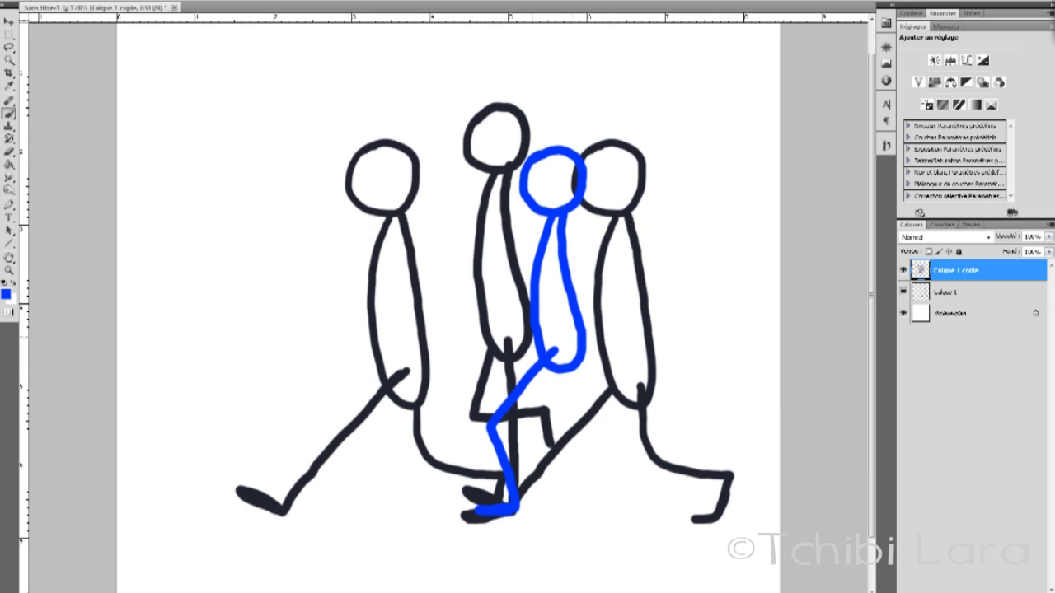
mouse_move(557, 369)
mouse_down()
mouse_move(554, 424)
mouse_move(626, 446)
mouse_move(630, 478)
mouse_up()
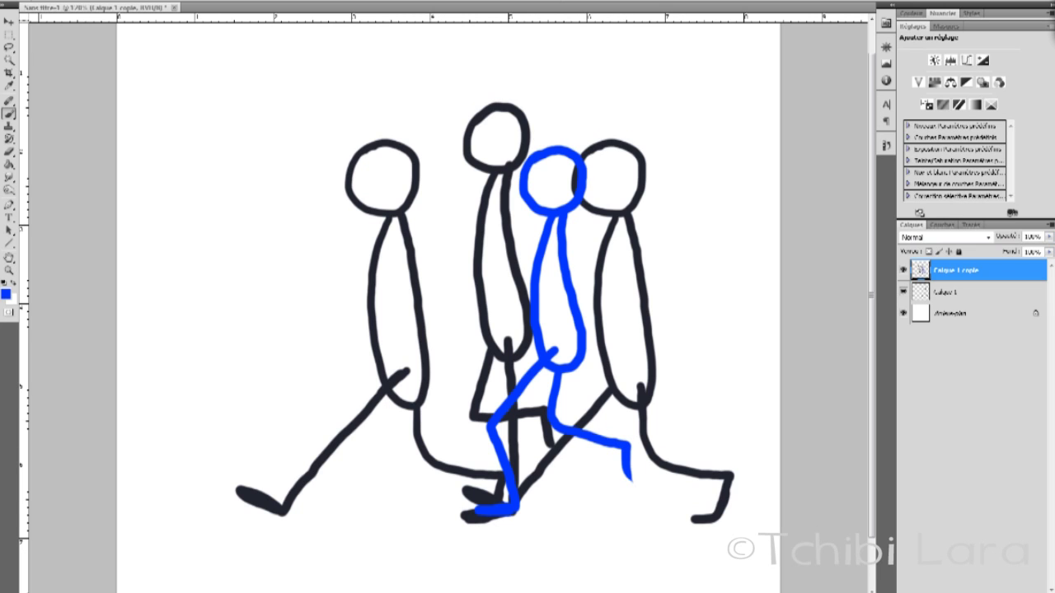
Change the foreground colour to red and paint the red figure's head and neck.
click(6, 293)
click(713, 408)
click(825, 400)
key(b)
mouse_move(417, 112)
mouse_down()
mouse_move(420, 152)
mouse_move(463, 148)
mouse_move(461, 116)
mouse_move(422, 110)
mouse_up()
mouse_move(435, 164)
mouse_down()
mouse_move(425, 199)
mouse_move(443, 354)
mouse_move(458, 224)
mouse_move(446, 163)
mouse_up()
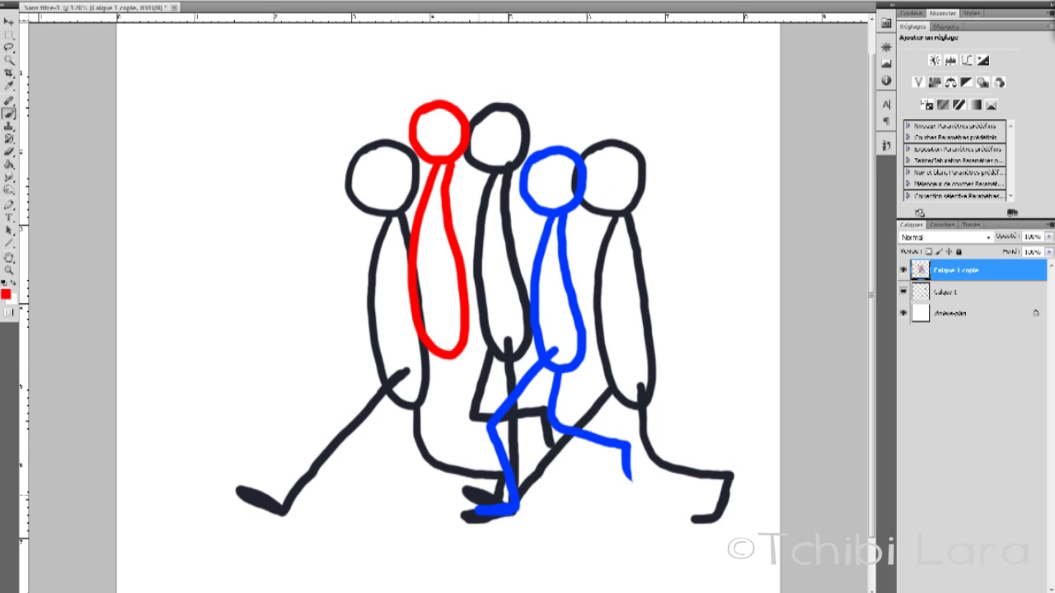
Paint the red figure's long leg down to the feet and a shorter second leg.
mouse_move(449, 354)
mouse_down()
mouse_move(503, 504)
mouse_move(468, 511)
mouse_move(510, 509)
mouse_up()
mouse_move(445, 335)
mouse_down()
mouse_move(451, 353)
mouse_move(406, 392)
mouse_move(412, 438)
mouse_move(453, 447)
mouse_move(421, 493)
mouse_up()
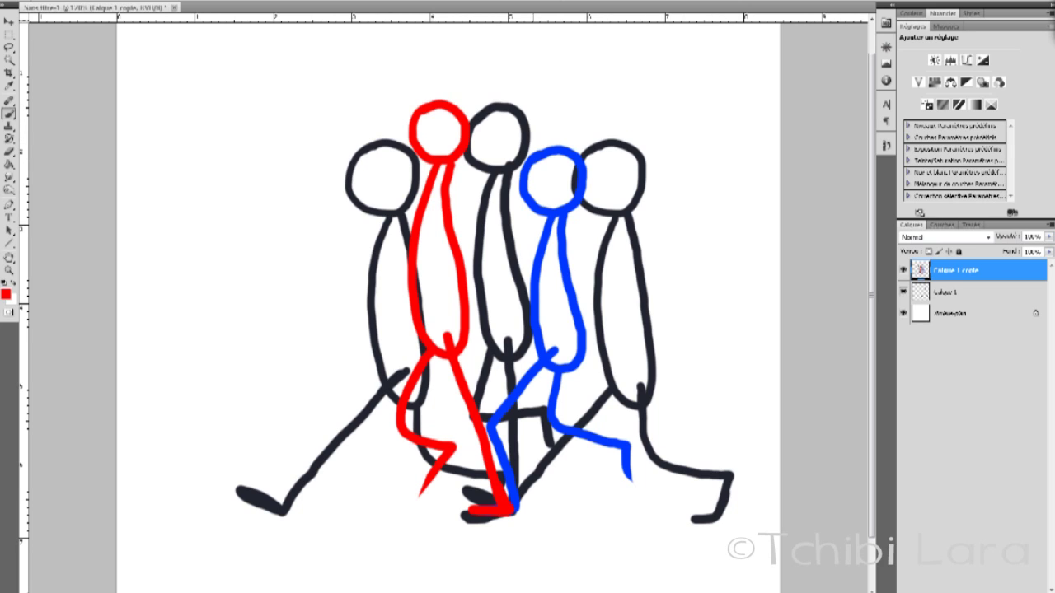
Switch the foreground colour to green and paint the green figure's head and body.
click(6, 293)
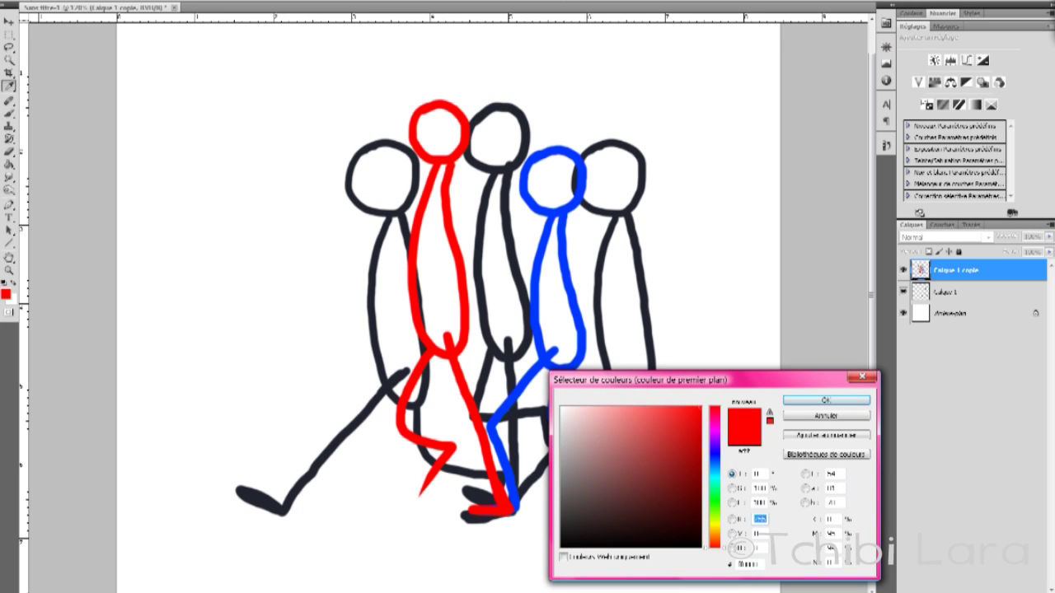
click(714, 501)
key(Return)
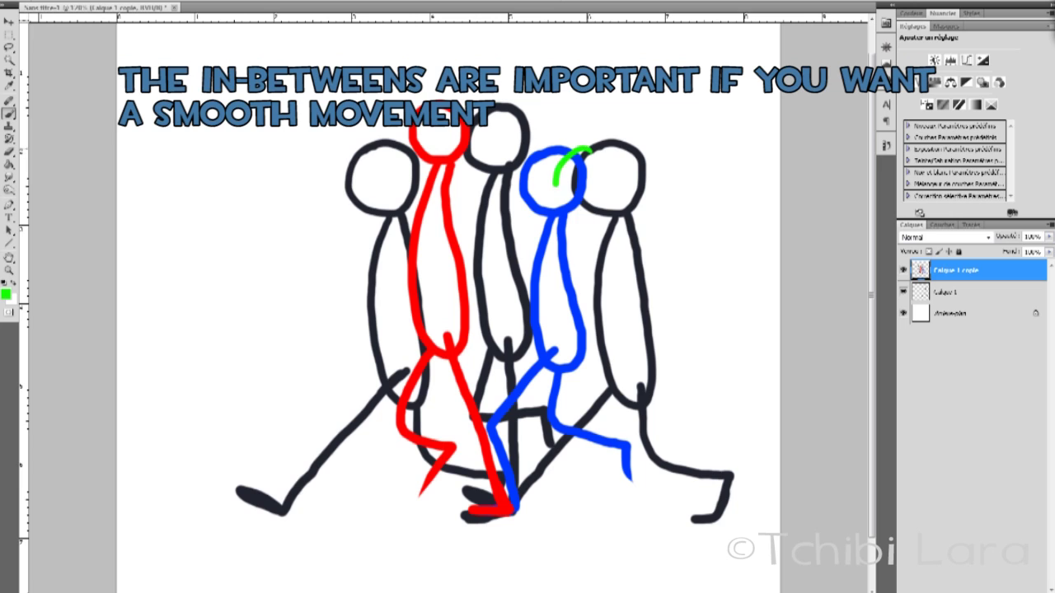
mouse_move(556, 184)
mouse_down()
mouse_move(606, 196)
mouse_move(610, 167)
mouse_move(589, 149)
mouse_up()
mouse_move(577, 212)
mouse_down()
mouse_move(569, 304)
mouse_move(591, 214)
mouse_up()
Add green head marks tracing the heads' wave, then quit Photoshop without saving.
mouse_move(519, 138)
mouse_down()
mouse_move(543, 183)
mouse_move(531, 140)
mouse_up()
drag(471, 124, 486, 130)
drag(410, 134, 416, 137)
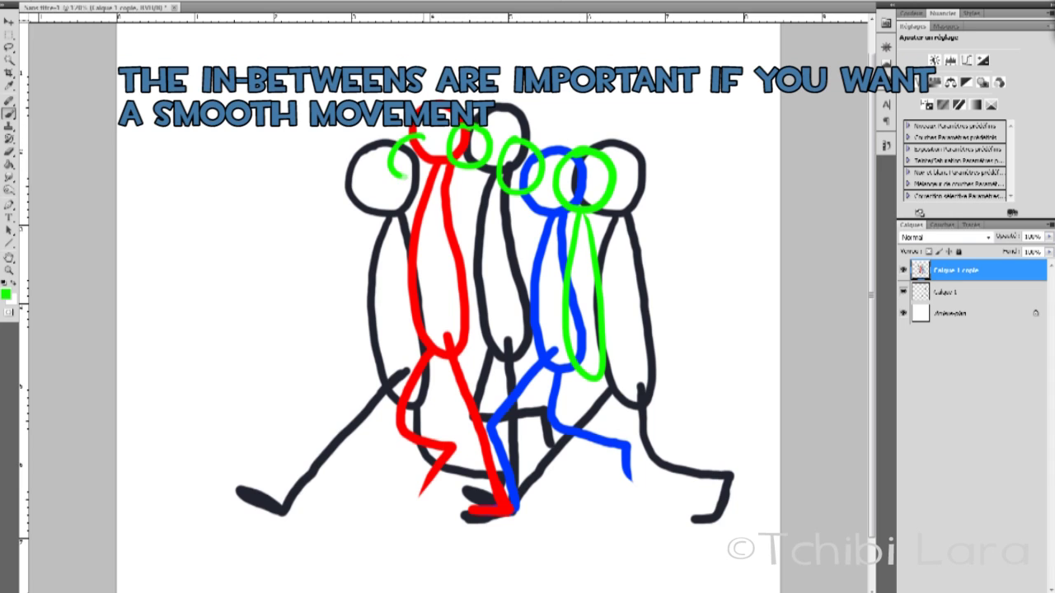
mouse_move(670, 183)
mouse_down()
mouse_move(635, 184)
mouse_move(502, 139)
mouse_move(402, 145)
mouse_move(303, 190)
mouse_up()
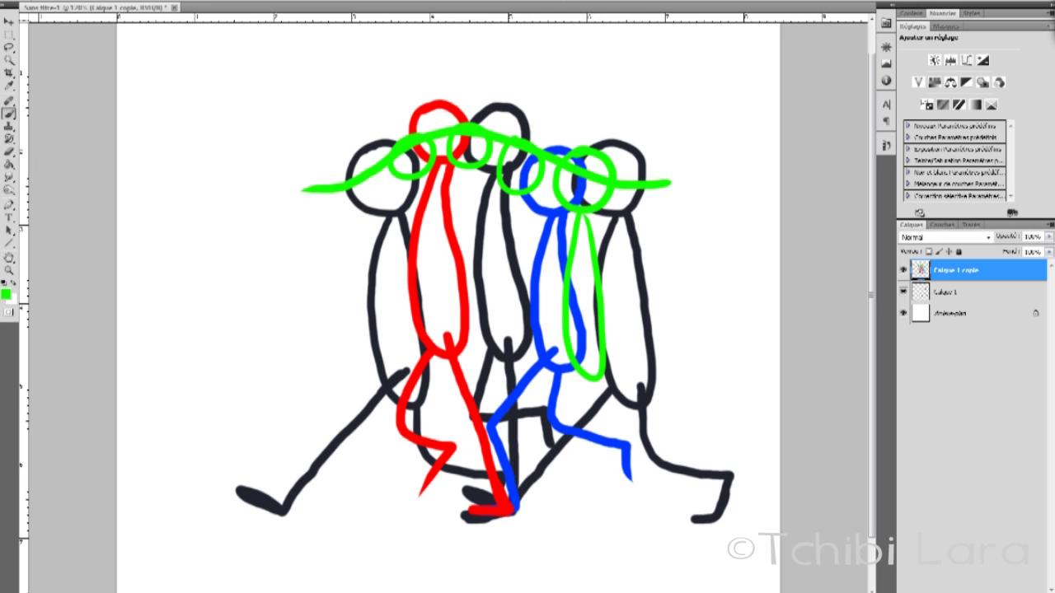
key(ctrl+q)
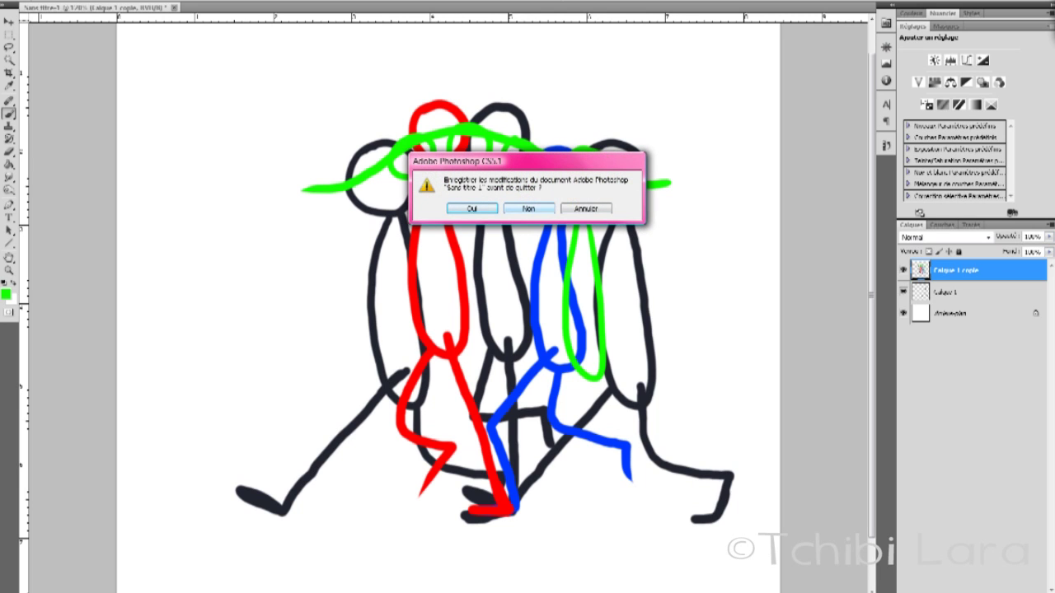
key(n)
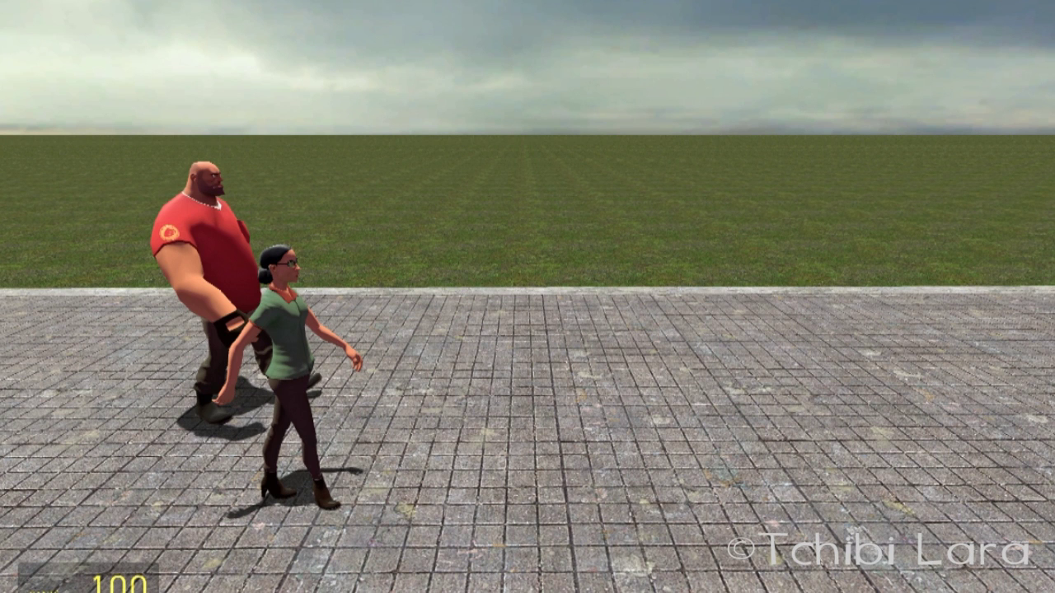
Switch from the fixed camera to first-person view with the gun in hand.
key(KP_0)
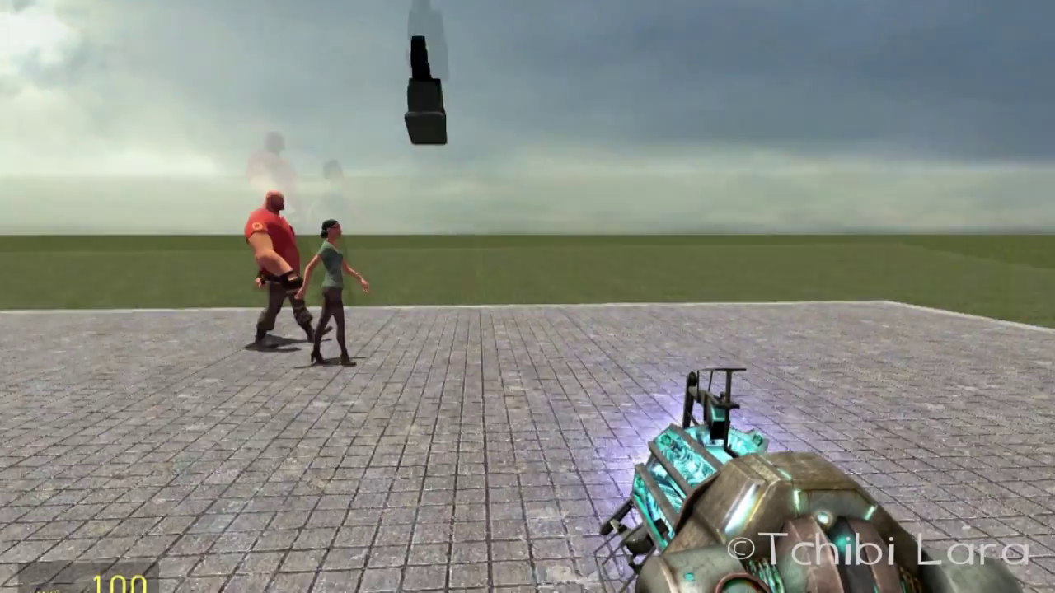